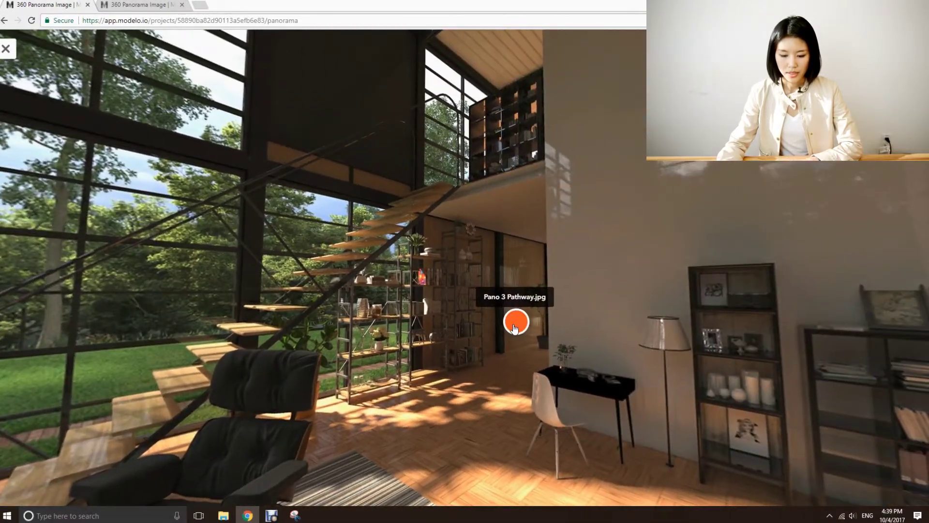
- Explore the finished house tour through its hotspots, from the living room via pathway and central yard to the master living room and back
click(514, 325)
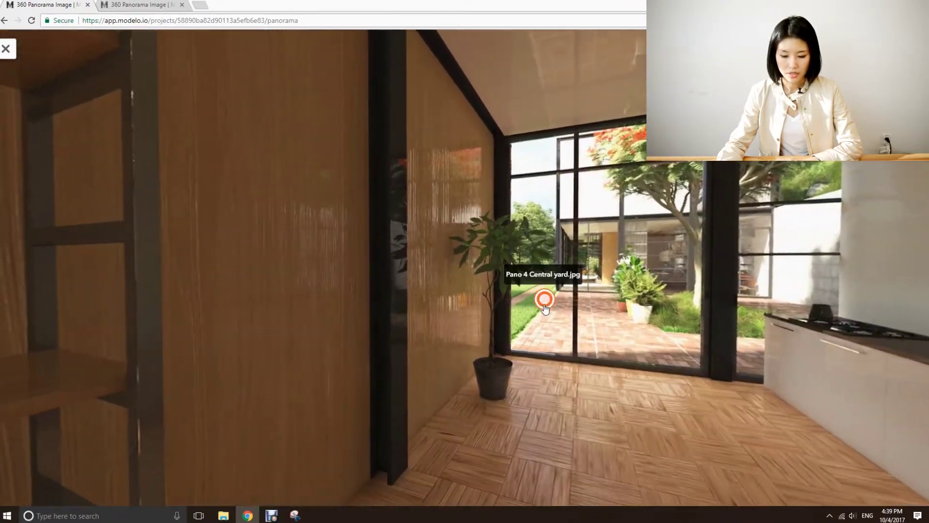
click(543, 303)
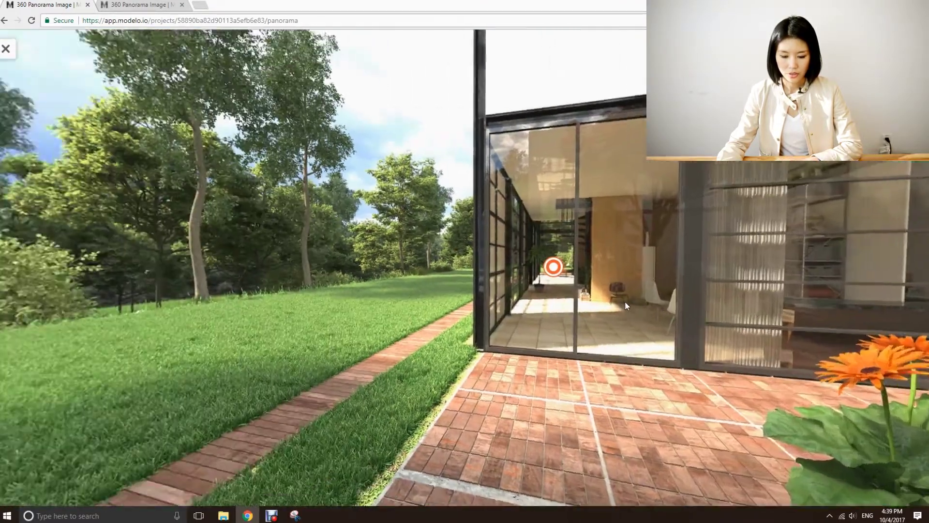
drag(625, 301, 487, 297)
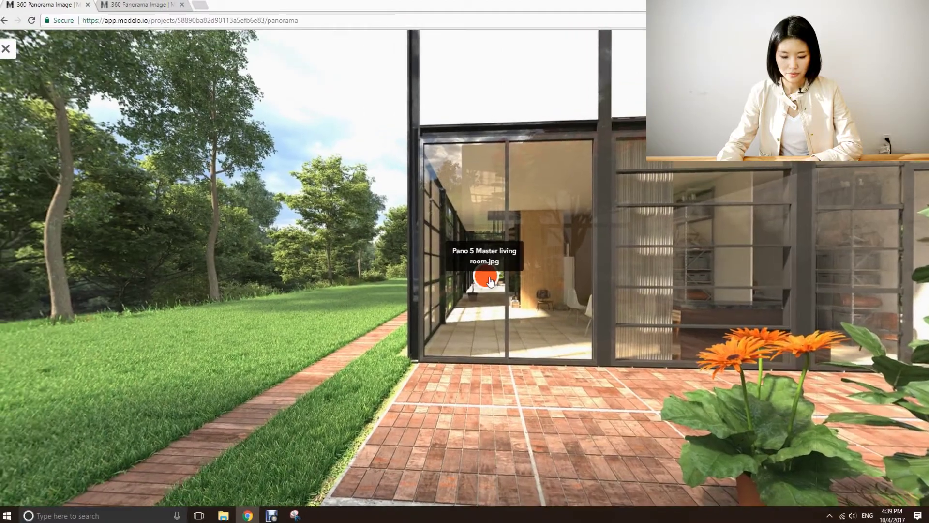
click(490, 278)
drag(582, 276, 381, 286)
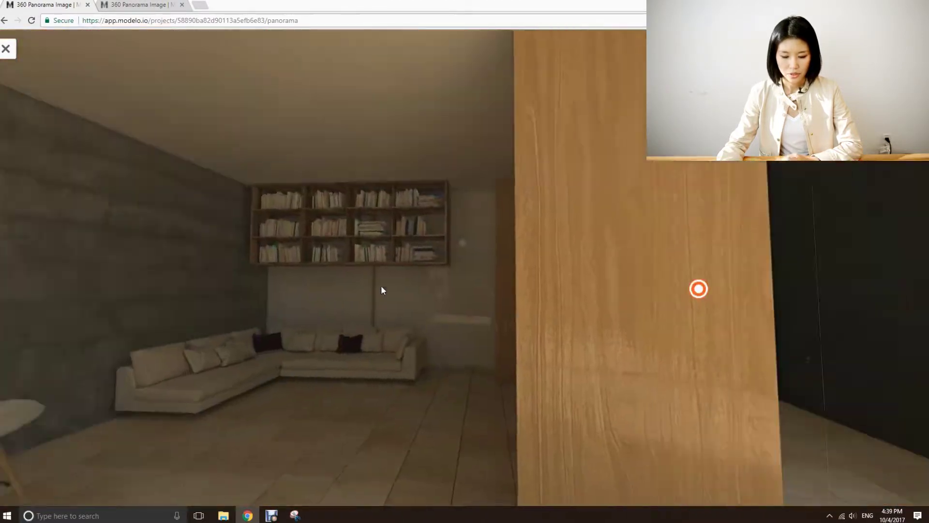
click(508, 287)
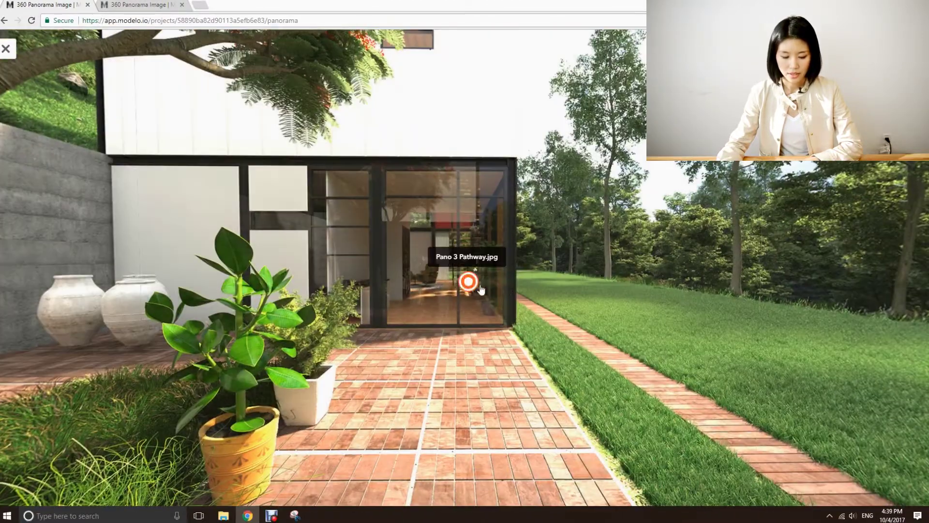
click(469, 282)
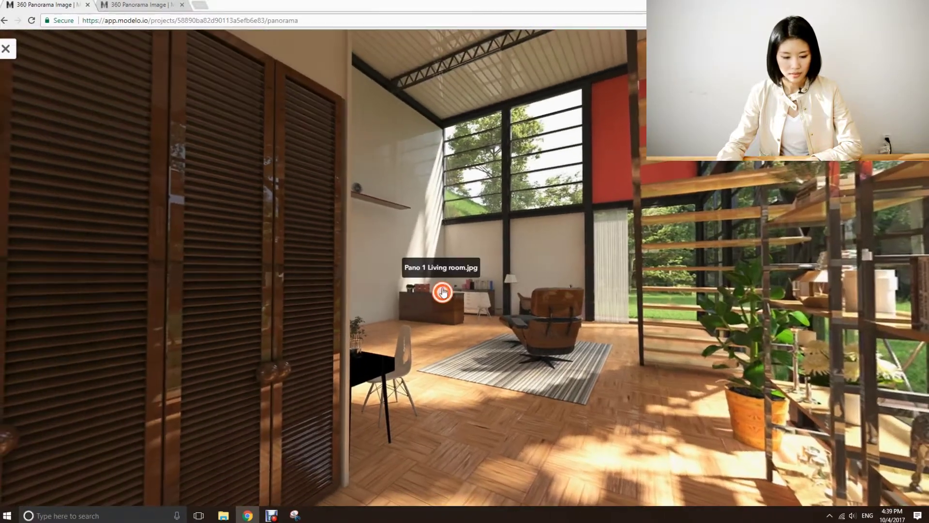
click(441, 292)
drag(441, 292, 571, 278)
drag(299, 297, 680, 318)
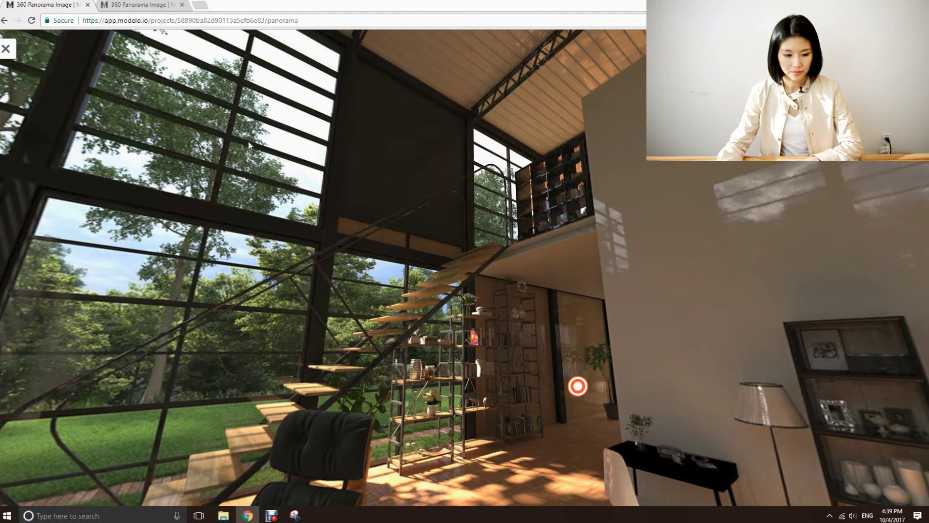
- Create a new folder named "360 tour demo" in the 360 Tour section of the 360 Panorama Image project
click(150, 7)
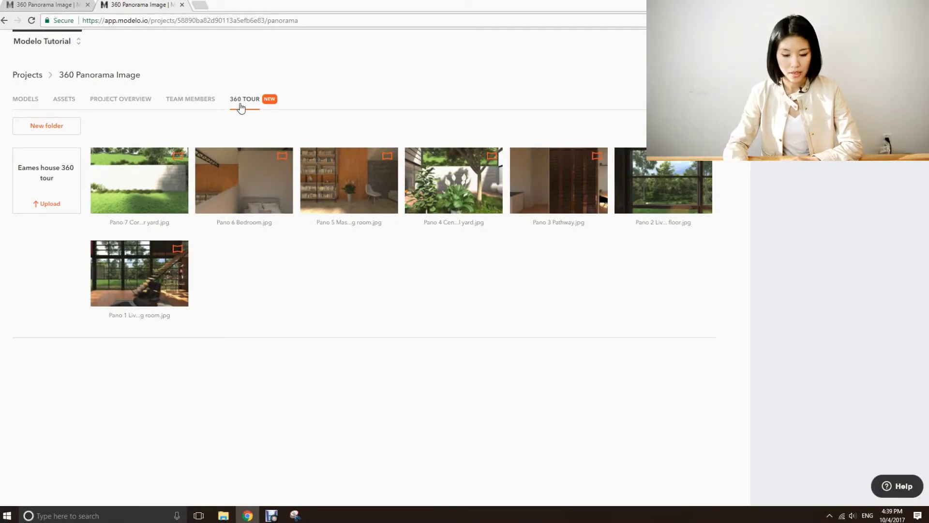
click(64, 131)
text(360 tour demo)
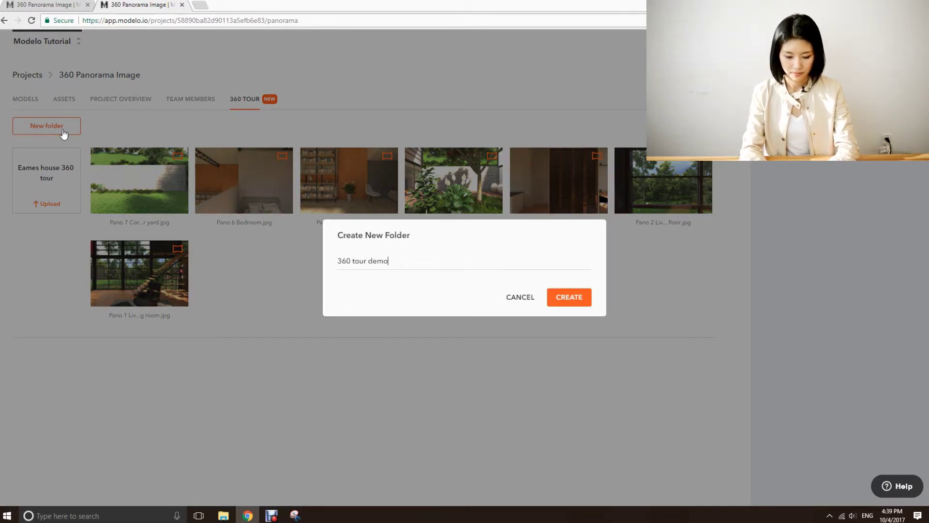
click(569, 297)
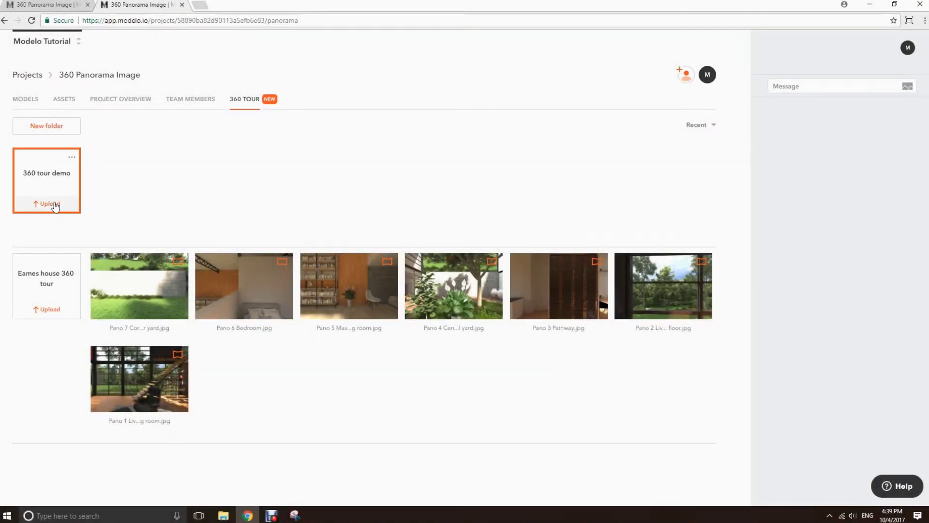
- Upload the house's interior and exterior panorama images to the "360 tour demo" folder
click(48, 203)
click(116, 90)
click(380, 245)
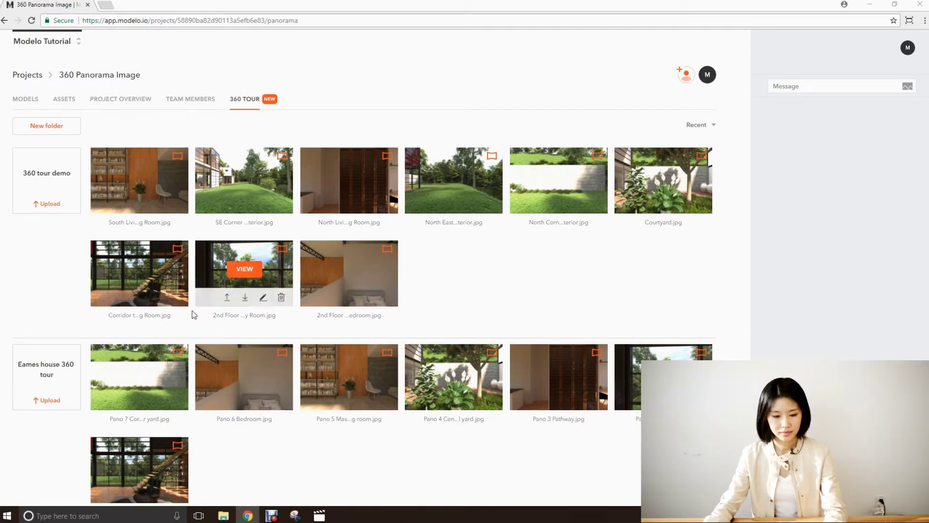
- In the staircase living room panorama of the demo folder, add a hotspot at the corridor opening and link it to North Living Room.jpg
click(139, 269)
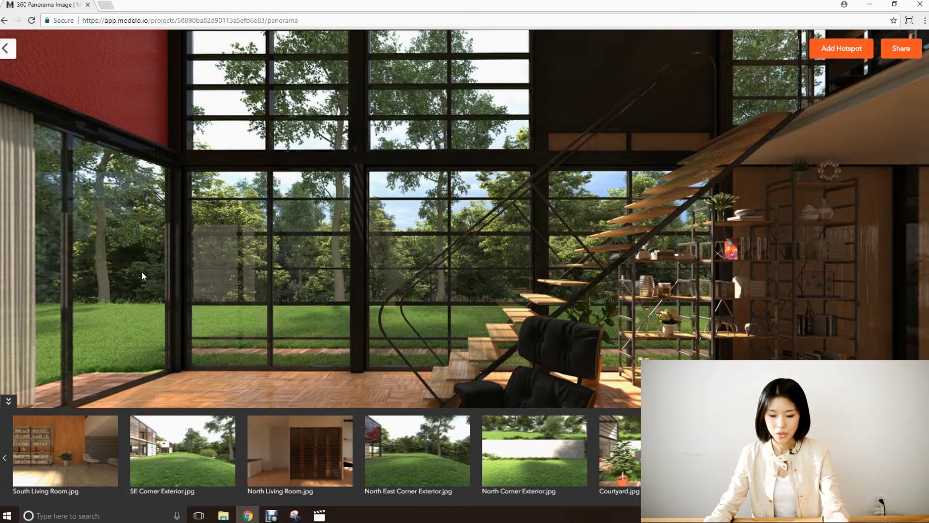
drag(743, 283, 619, 297)
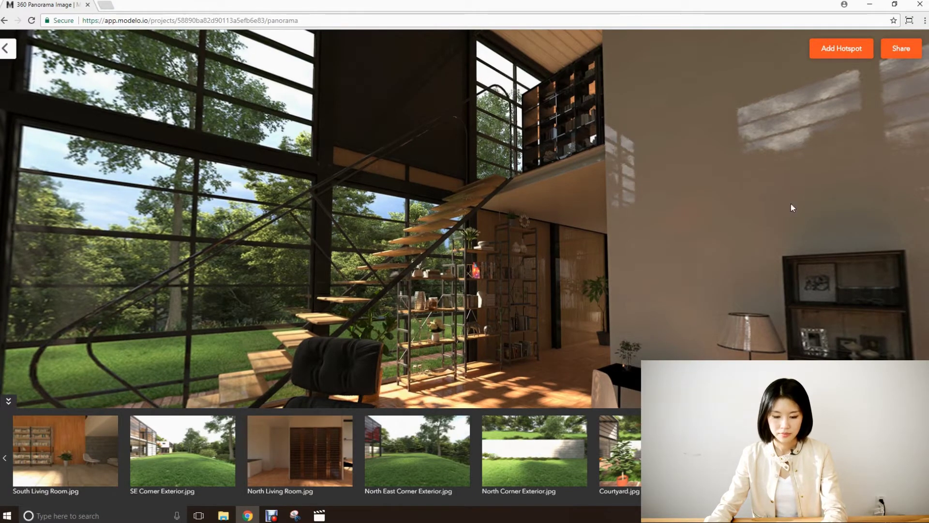
click(842, 48)
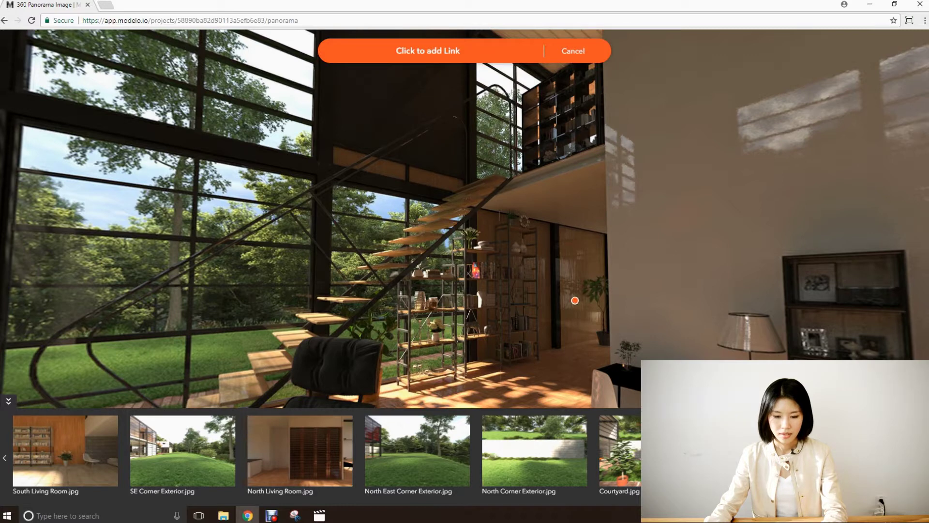
click(574, 300)
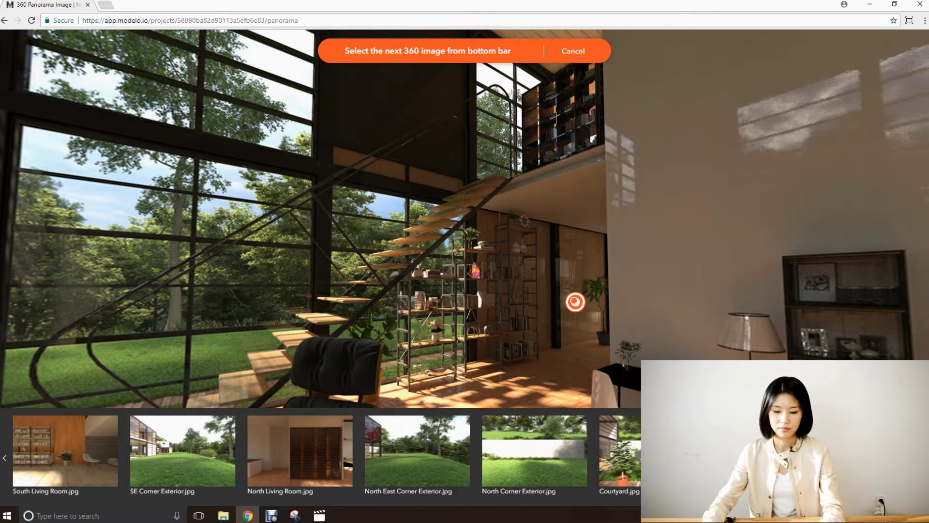
click(294, 454)
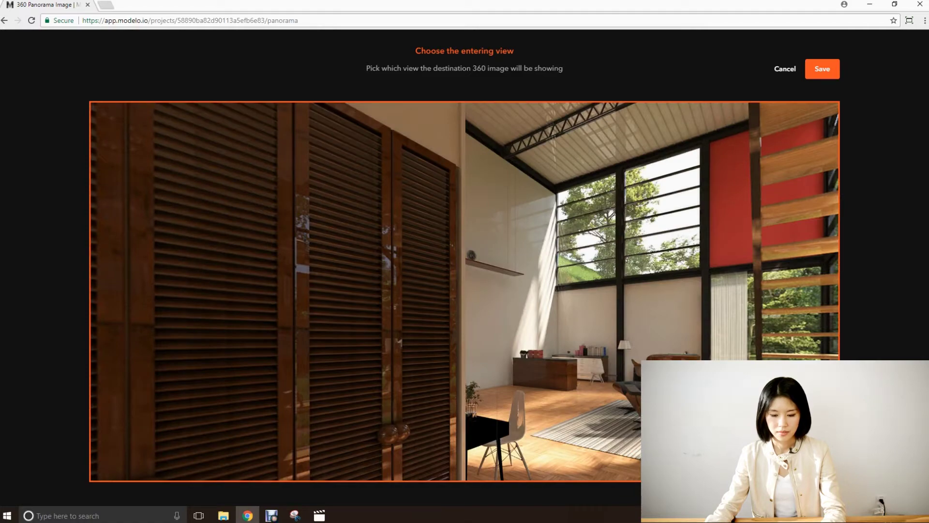
- Set the hotspot's entering view to face the potted plant and courtyard windows, and save it
drag(759, 352, 564, 353)
drag(766, 353, 340, 352)
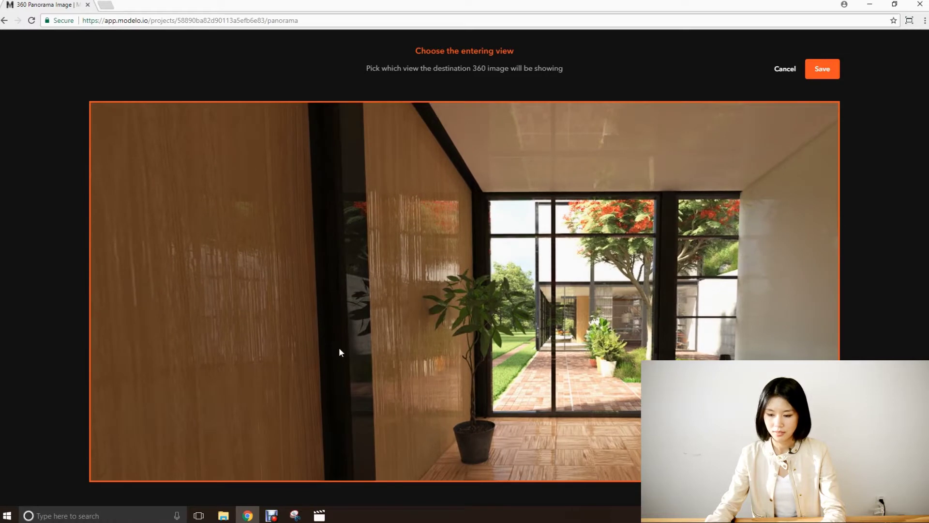
click(821, 72)
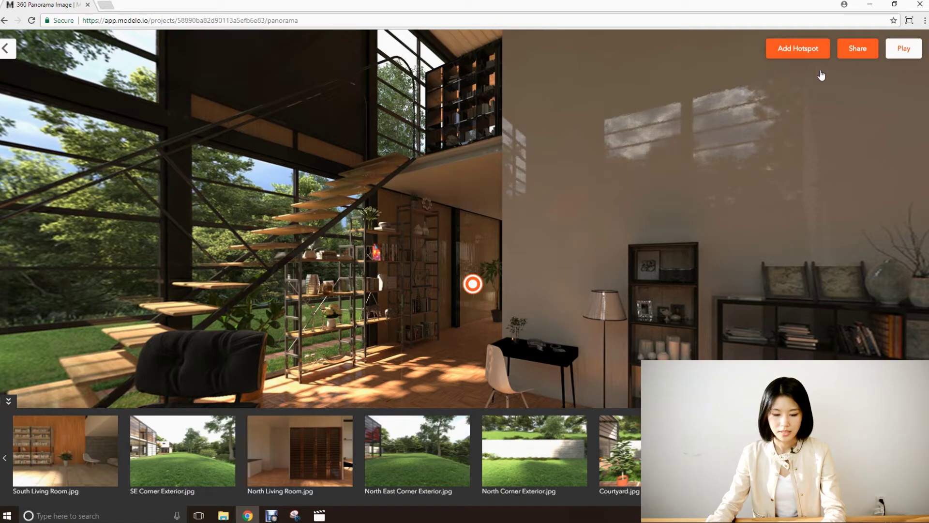
- Play the tour, follow the corridor hotspot into the North Living Room, look around towards the main living area, and exit playback
click(904, 49)
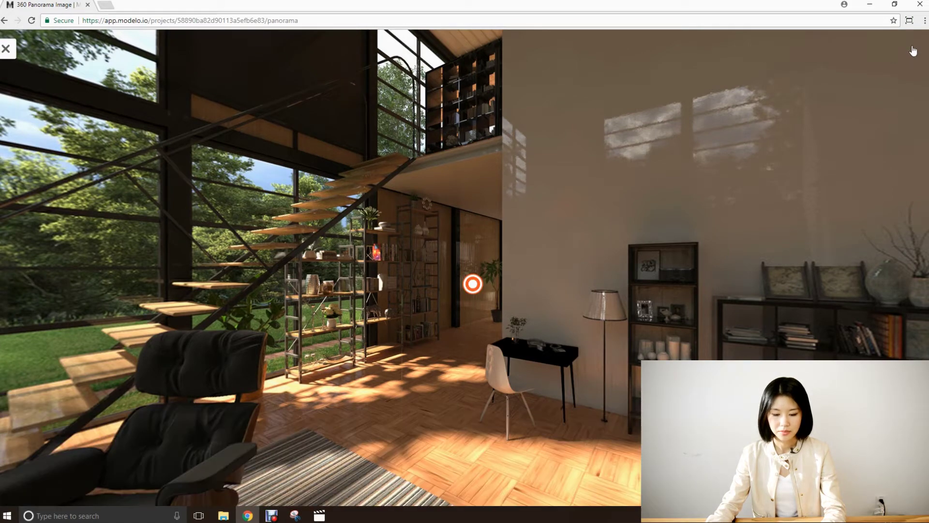
click(473, 286)
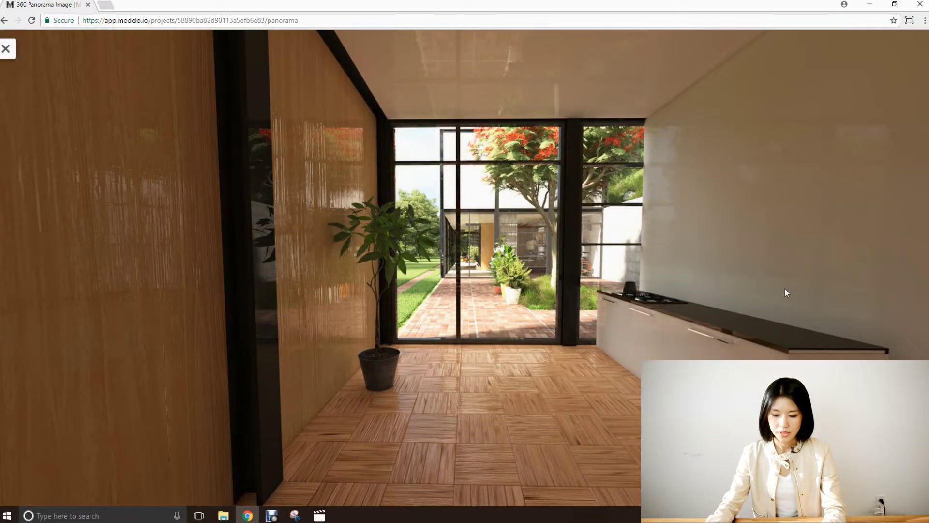
drag(791, 287, 620, 290)
drag(830, 289, 601, 302)
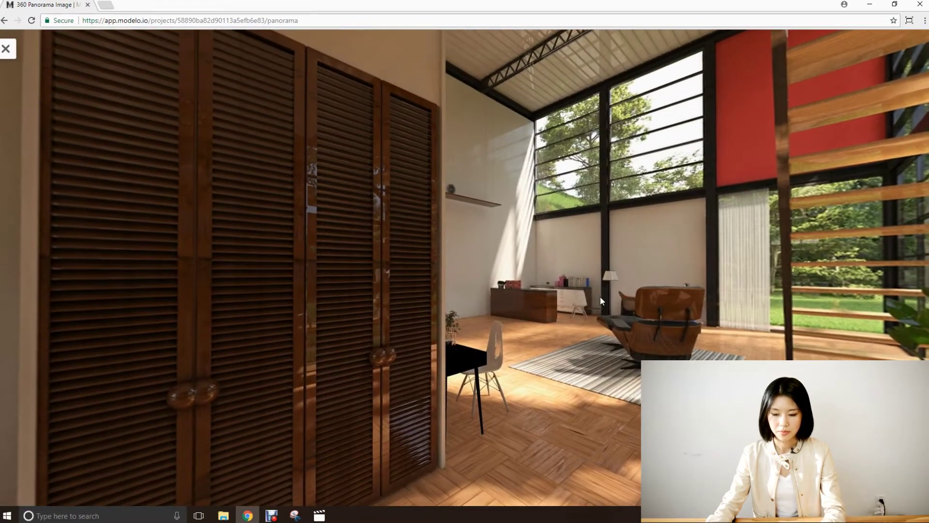
click(12, 53)
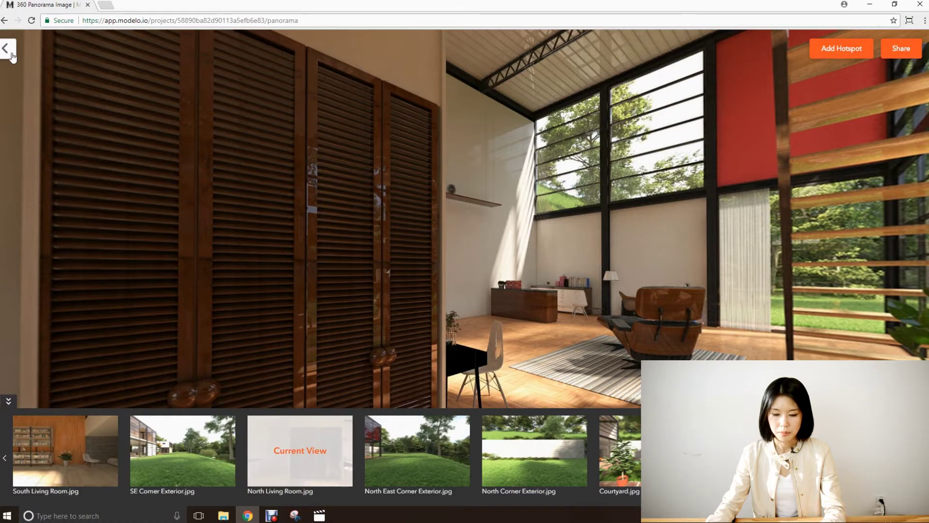
- Add a hotspot near the far desk and lamp in North Living Room.jpg and link it back to the staircase living room panorama
click(832, 49)
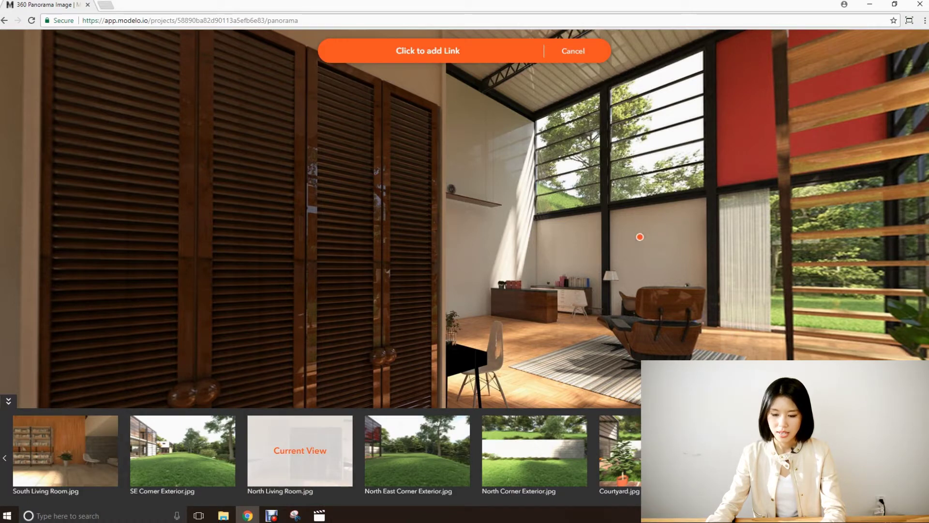
click(583, 291)
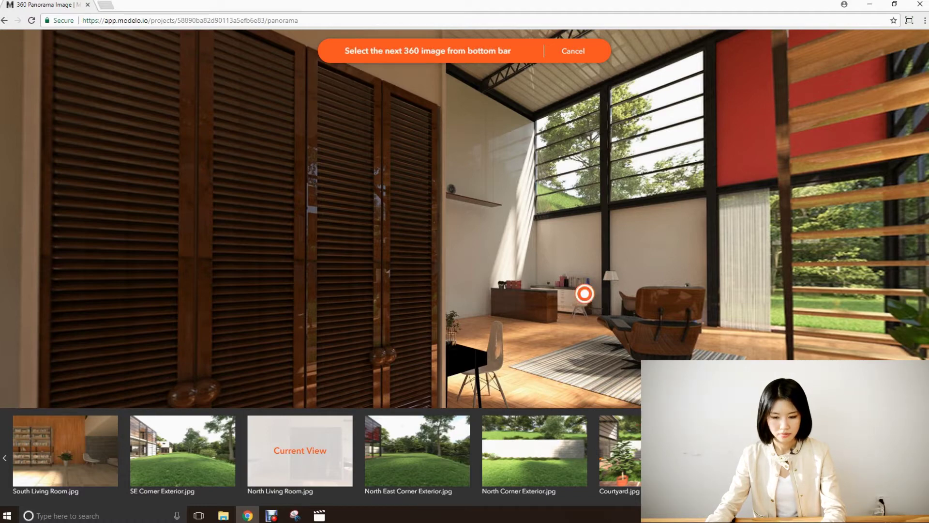
click(66, 450)
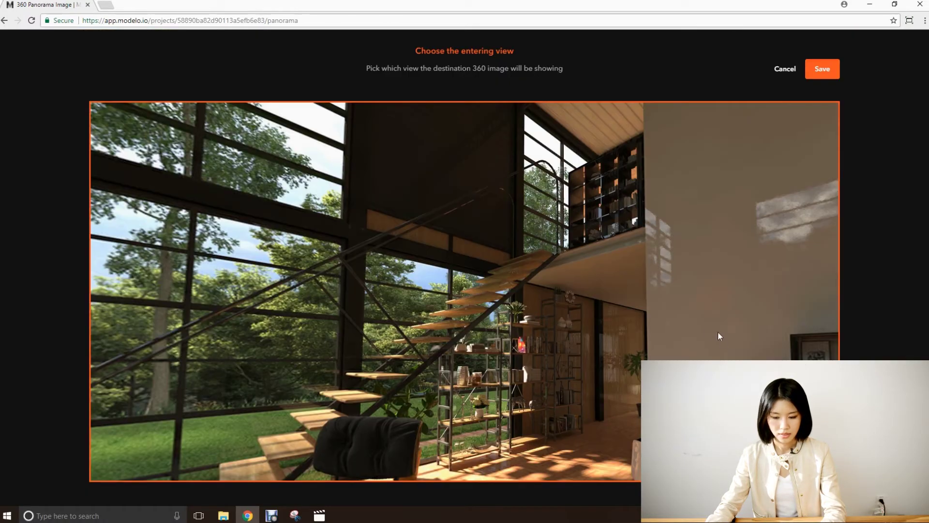
- Set the return hotspot's entering view to face the desk, floor lamp and high windows, and save it
mouse_move(700, 326)
mouse_down()
mouse_move(571, 323)
mouse_move(593, 313)
mouse_move(376, 298)
mouse_up()
drag(589, 338, 625, 355)
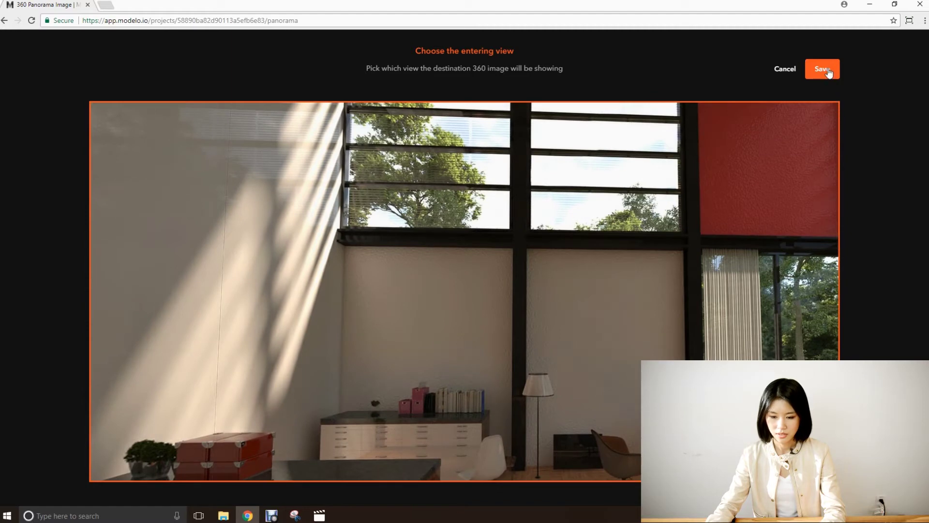
click(823, 69)
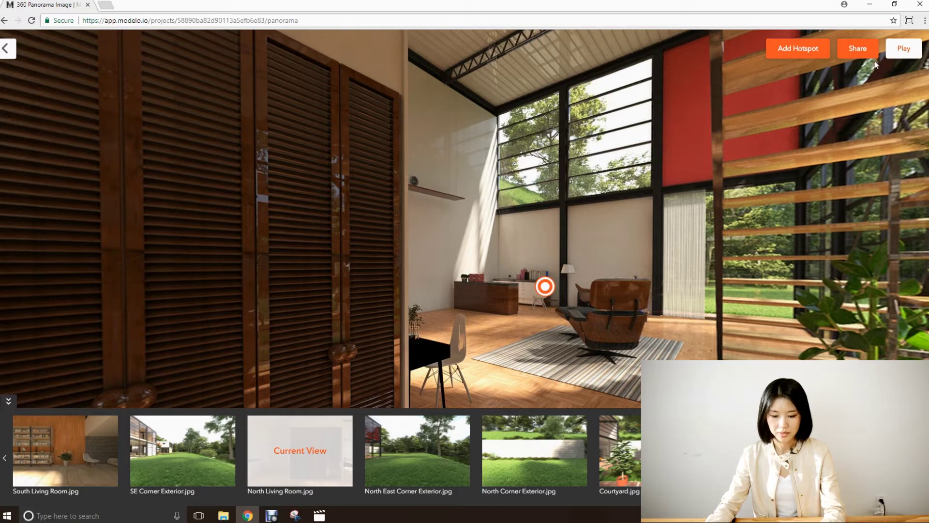
- Play the tour to test the hotspots in both directions between the two living room panoramas, ending playback with the courtyard windows in view
click(904, 49)
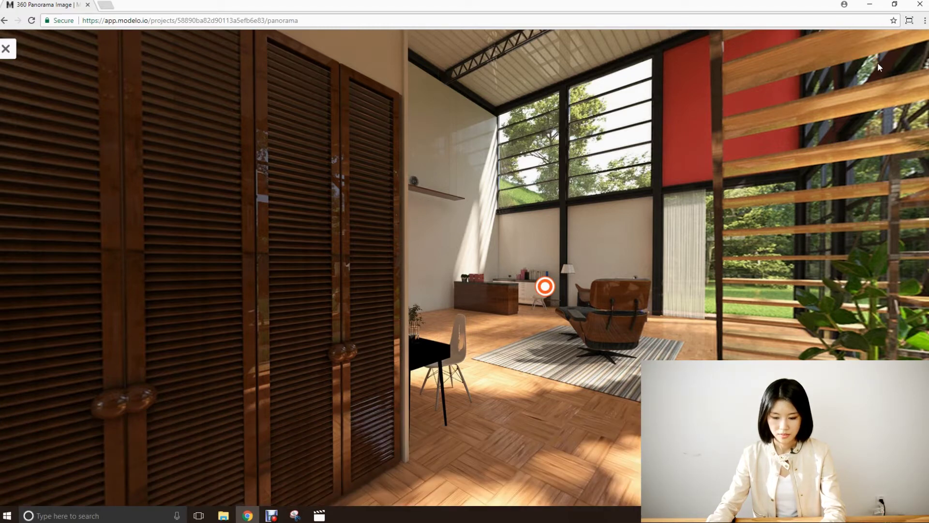
click(546, 288)
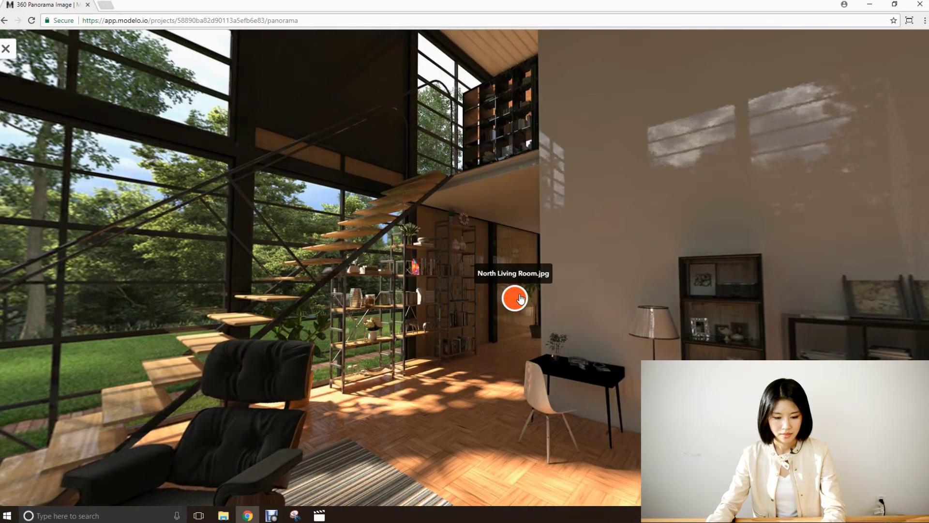
click(515, 298)
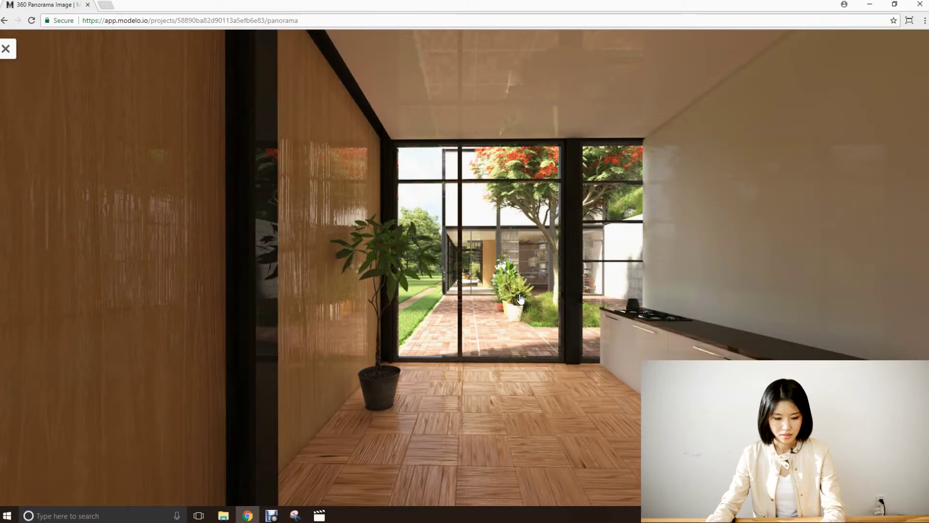
drag(707, 296, 555, 295)
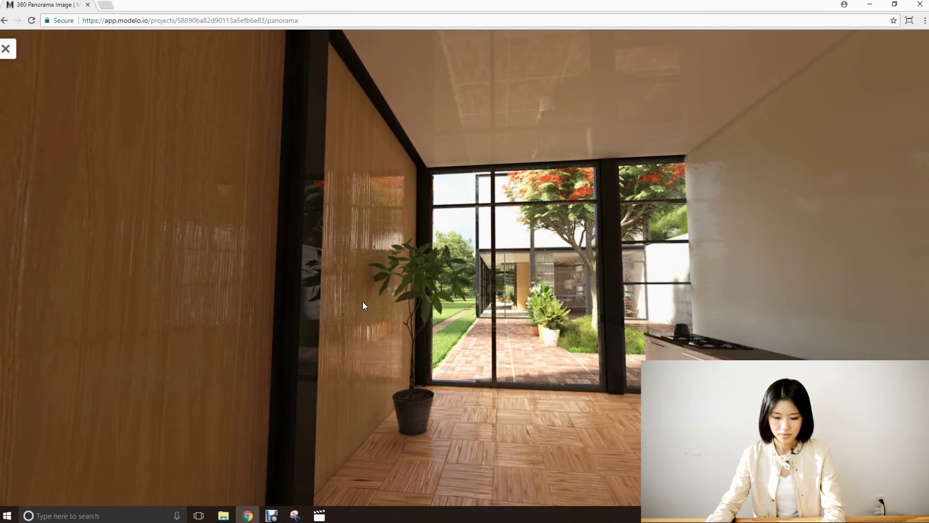
click(5, 49)
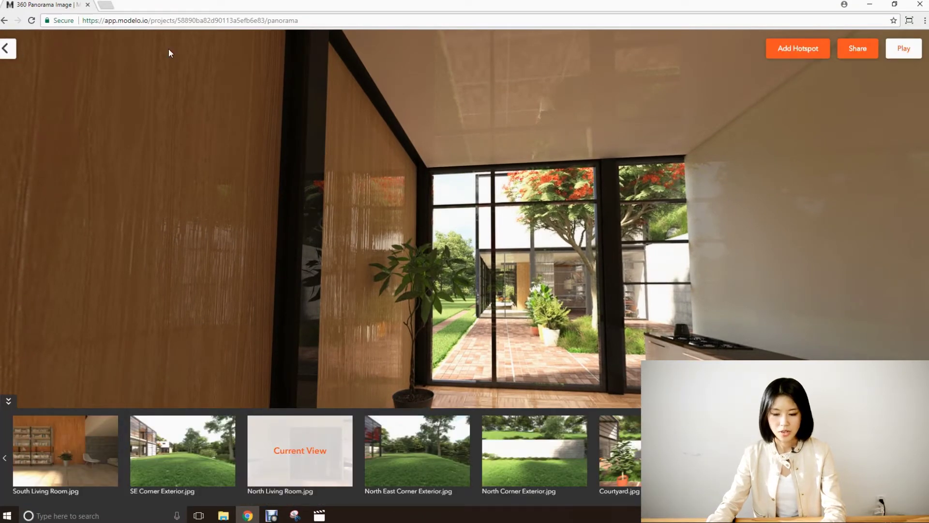
- Add a hotspot at the glass doors beside the plant in North Living Room.jpg, link it to Courtyard.jpg, and save its entering view
click(788, 51)
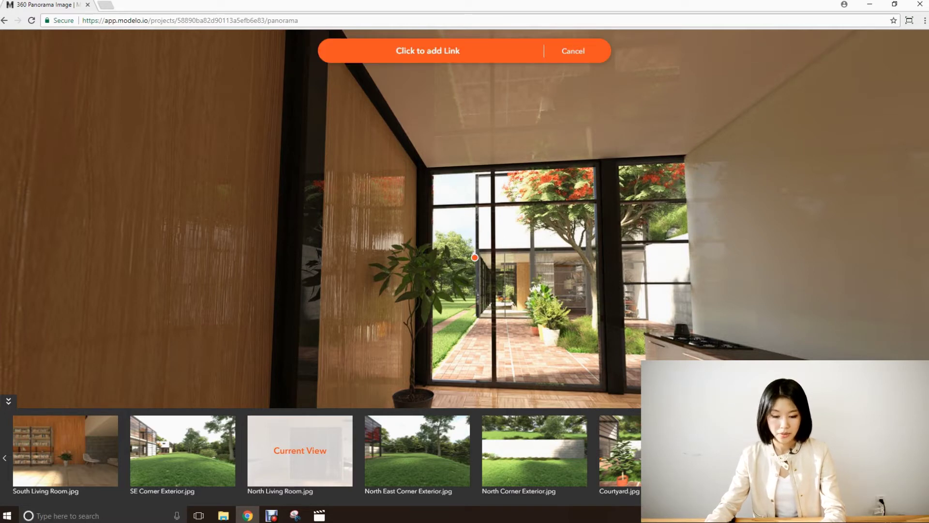
click(461, 295)
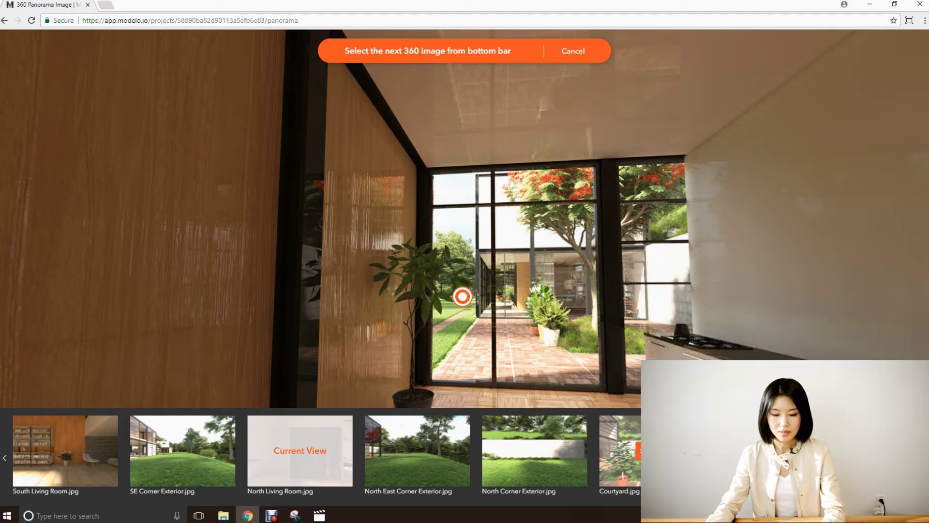
click(648, 451)
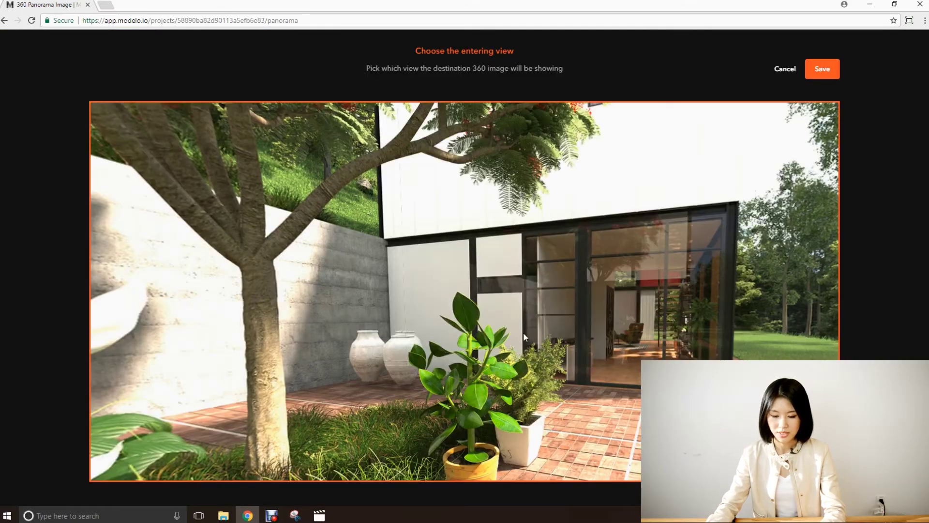
drag(650, 334, 761, 167)
click(822, 69)
- Follow the hotspot into Courtyard.jpg, add a return hotspot on the glass doors linked to North Living Room.jpg, and save its entering view
click(467, 297)
drag(687, 293, 329, 294)
click(840, 49)
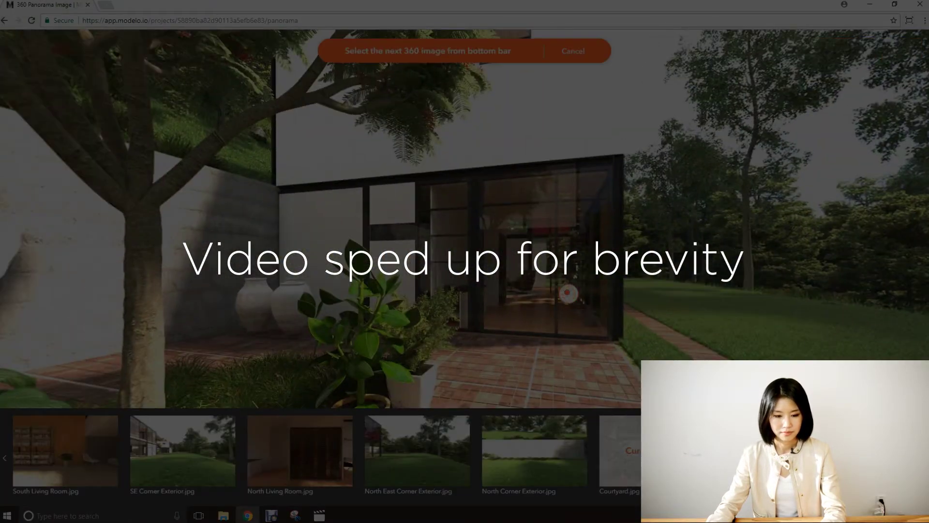
click(569, 293)
click(301, 451)
drag(589, 433, 605, 359)
click(820, 74)
- Add a hotspot in Courtyard.jpg at the glass entrance beside the brick path, link it to South Living Room.jpg, and save its entering view
drag(687, 294, 329, 293)
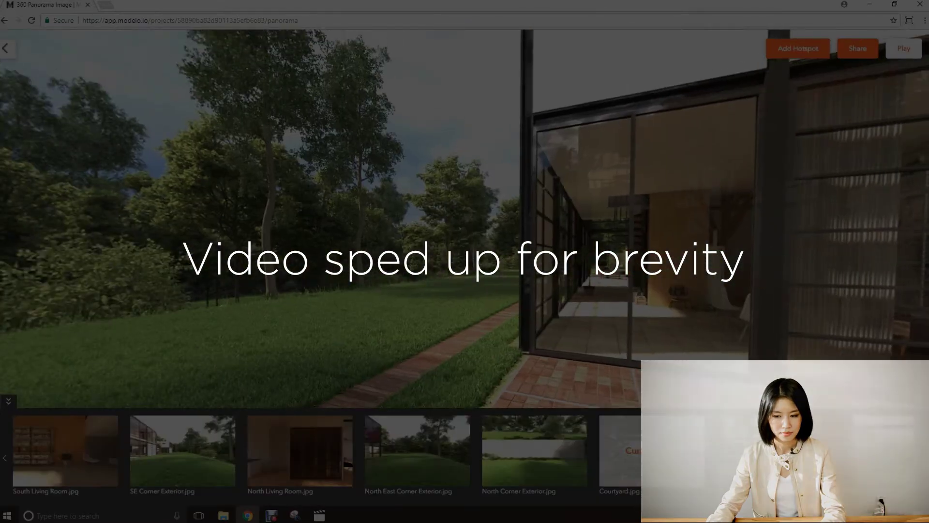
click(924, 459)
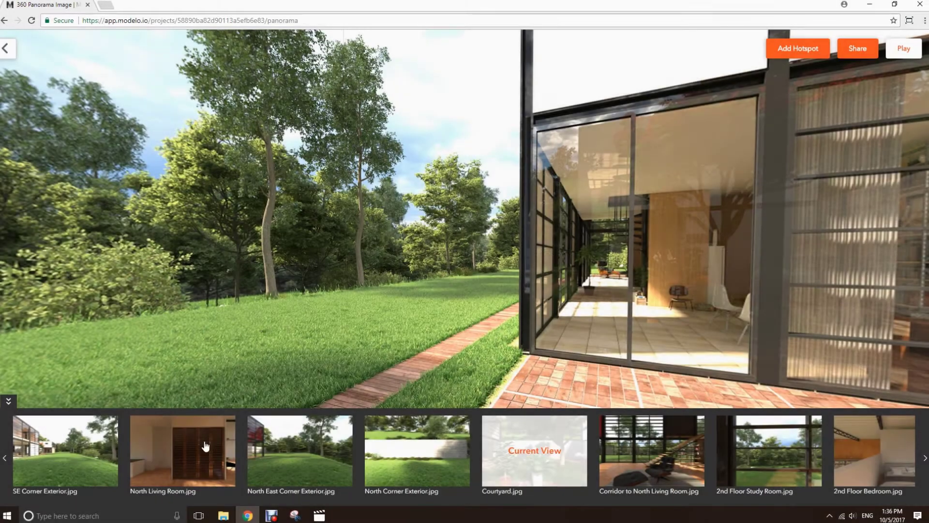
click(4, 458)
click(797, 48)
click(606, 274)
click(58, 457)
drag(545, 377, 571, 338)
click(822, 69)
- Follow the hotspot into South Living Room.jpg, add a return hotspot linked to Courtyard.jpg, and save its entering view
click(605, 273)
drag(706, 263, 582, 283)
click(841, 51)
click(696, 298)
click(650, 451)
click(822, 68)
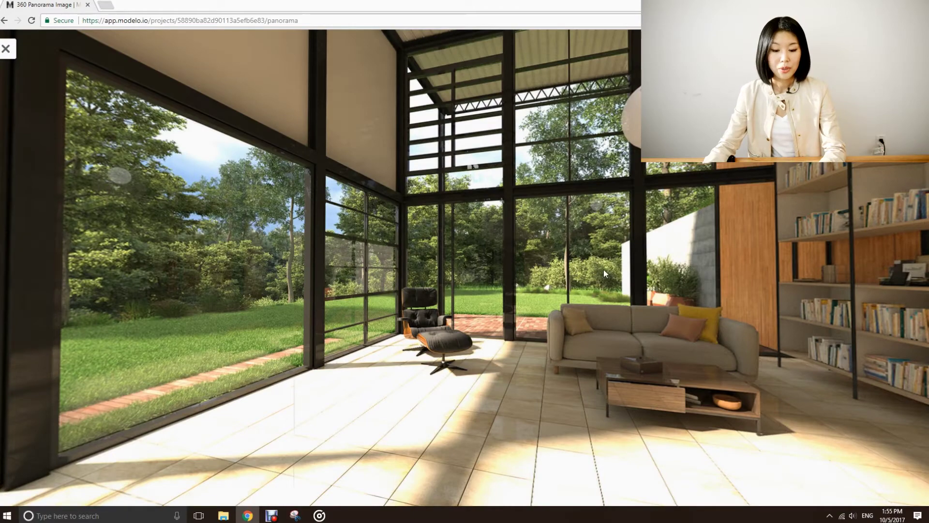
- Test the playing tour by looking around the South Living Room and following hotspots through the Courtyard into the North Living Room
drag(622, 264, 464, 266)
drag(711, 248, 298, 264)
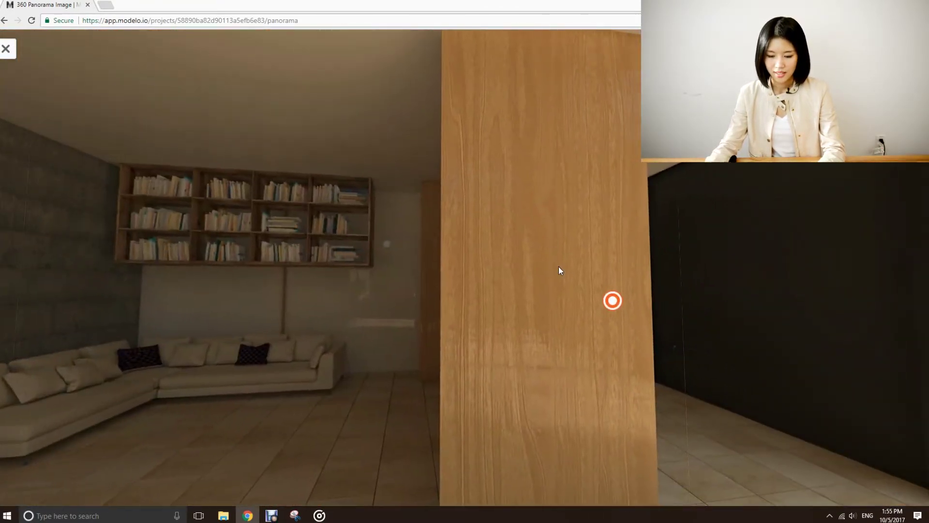
click(611, 300)
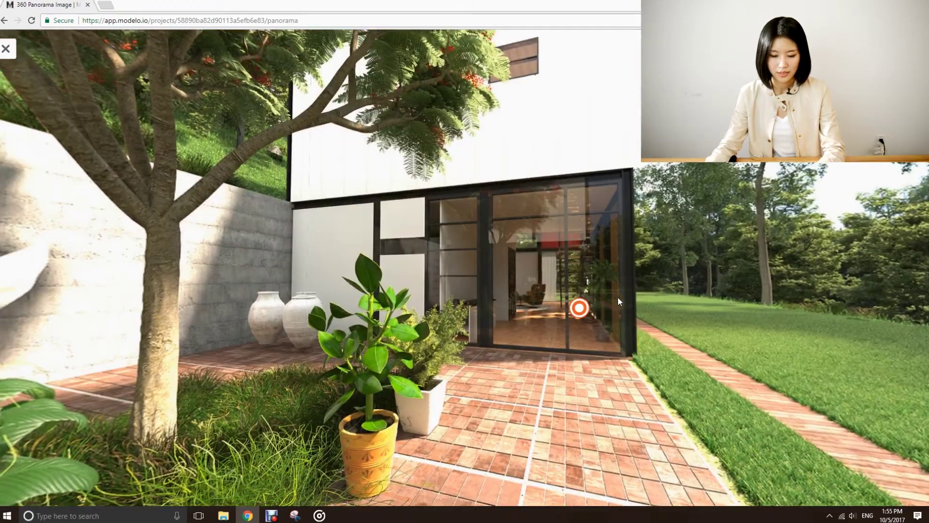
drag(617, 297, 534, 303)
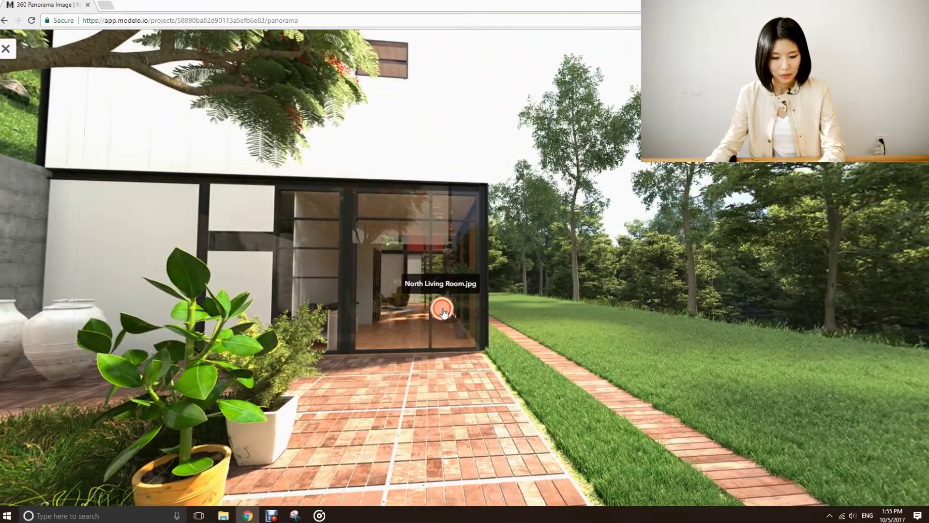
click(442, 307)
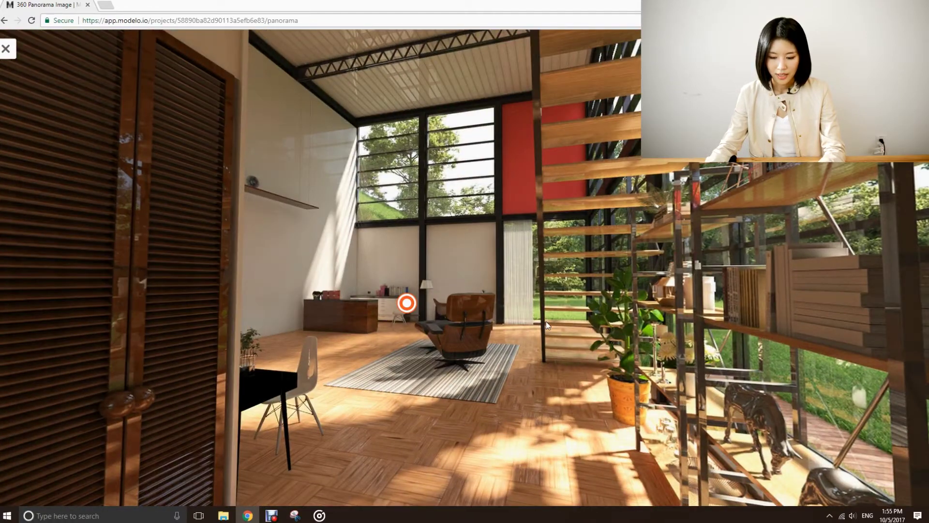
- Follow the hotspot to the desk area, look around towards the staircase, and return through the North Living Room.jpg hotspot
click(405, 307)
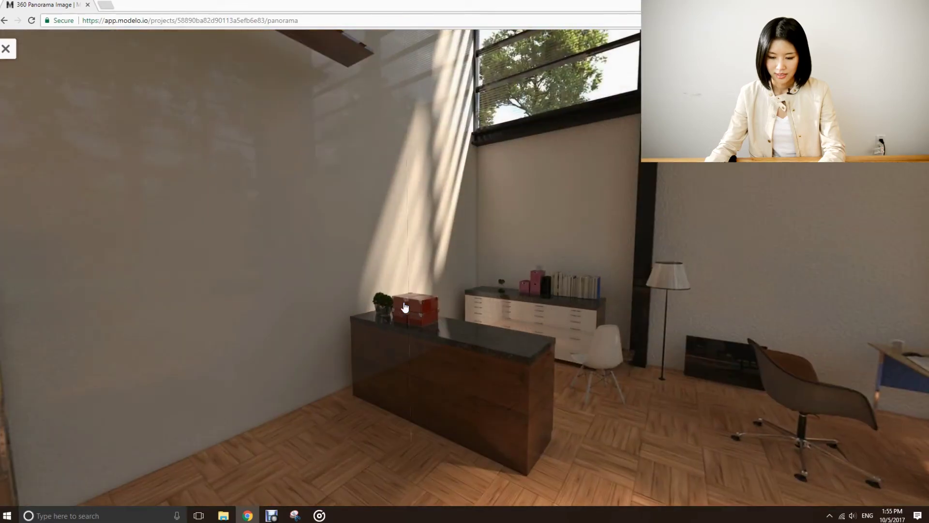
drag(705, 294, 692, 313)
drag(318, 313, 483, 307)
drag(245, 299, 515, 297)
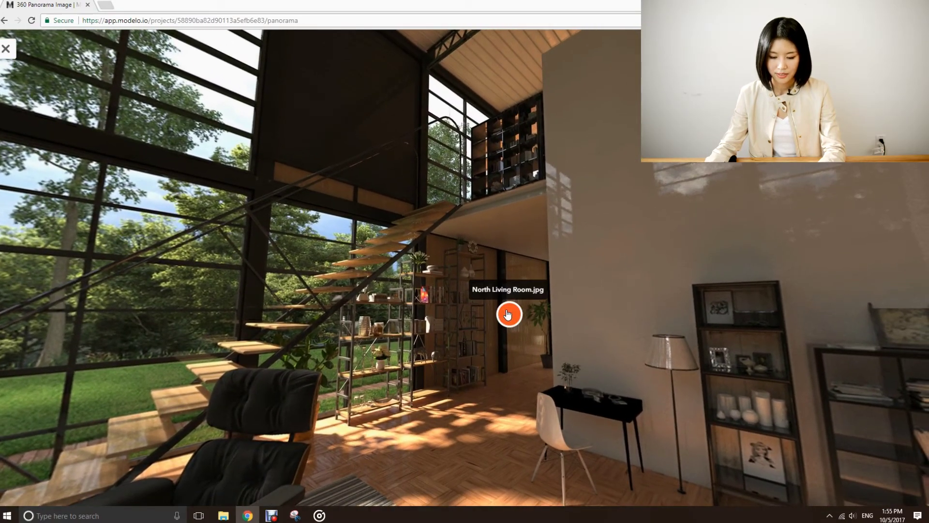
click(508, 316)
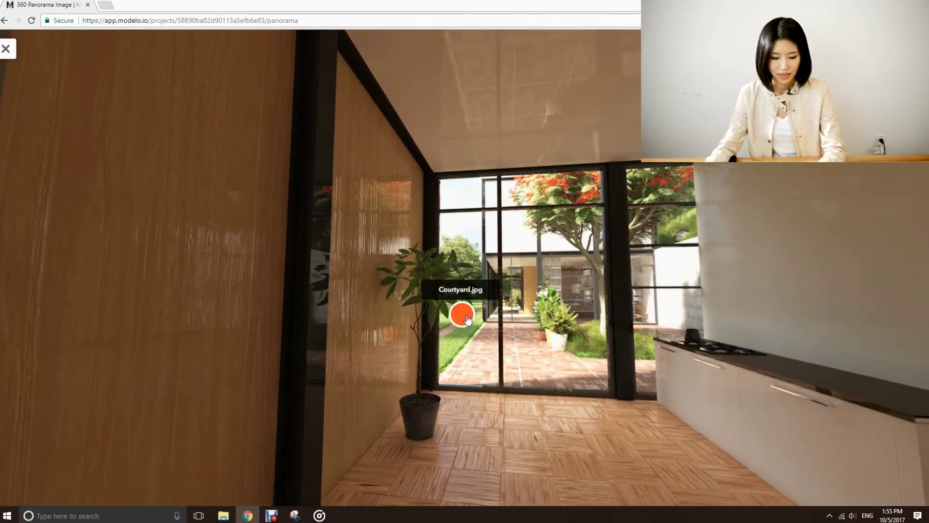
- Follow the hotspots through Courtyard.jpg back to South Living Room.jpg and look up to the 2nd Floor Bedroom.jpg hotspot
click(462, 315)
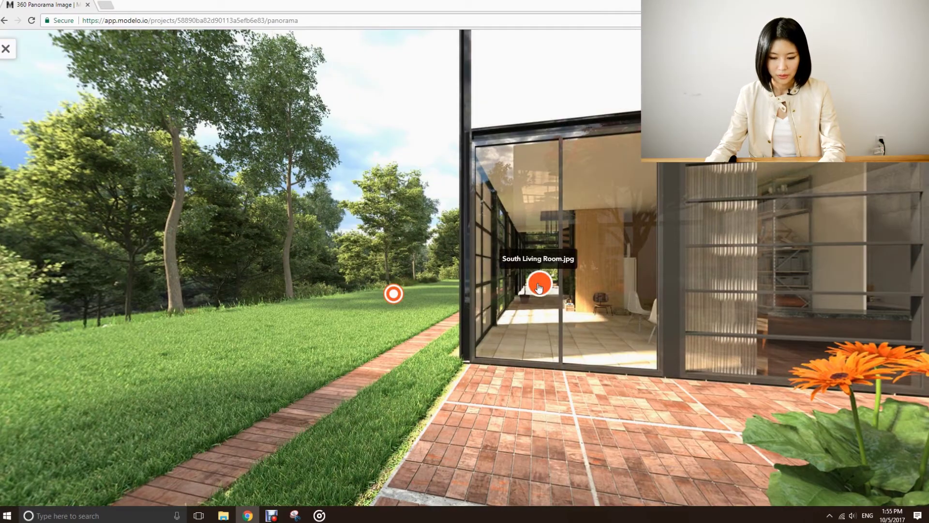
click(538, 286)
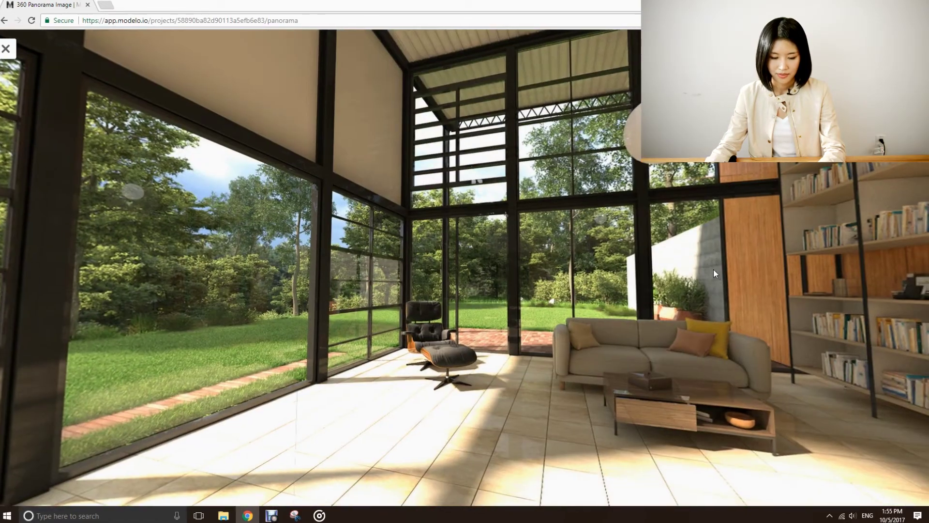
drag(713, 269, 557, 266)
drag(717, 228, 669, 335)
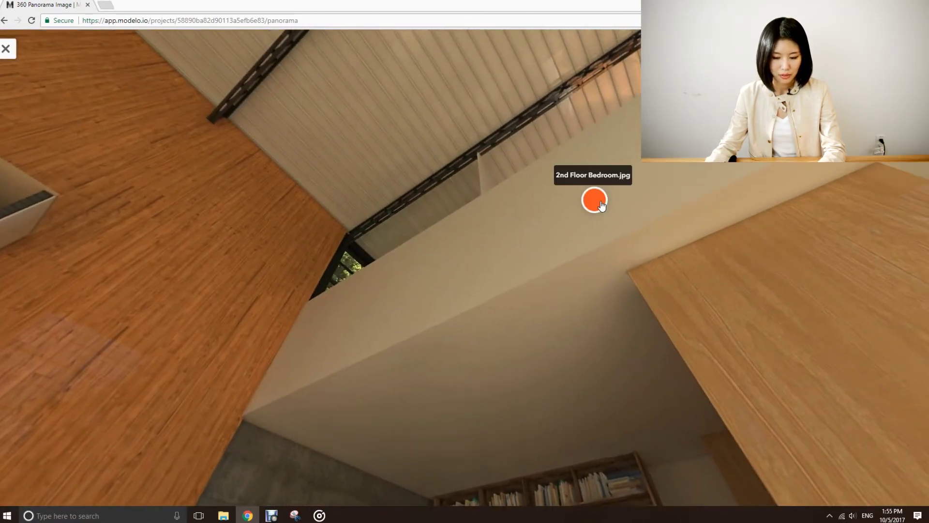